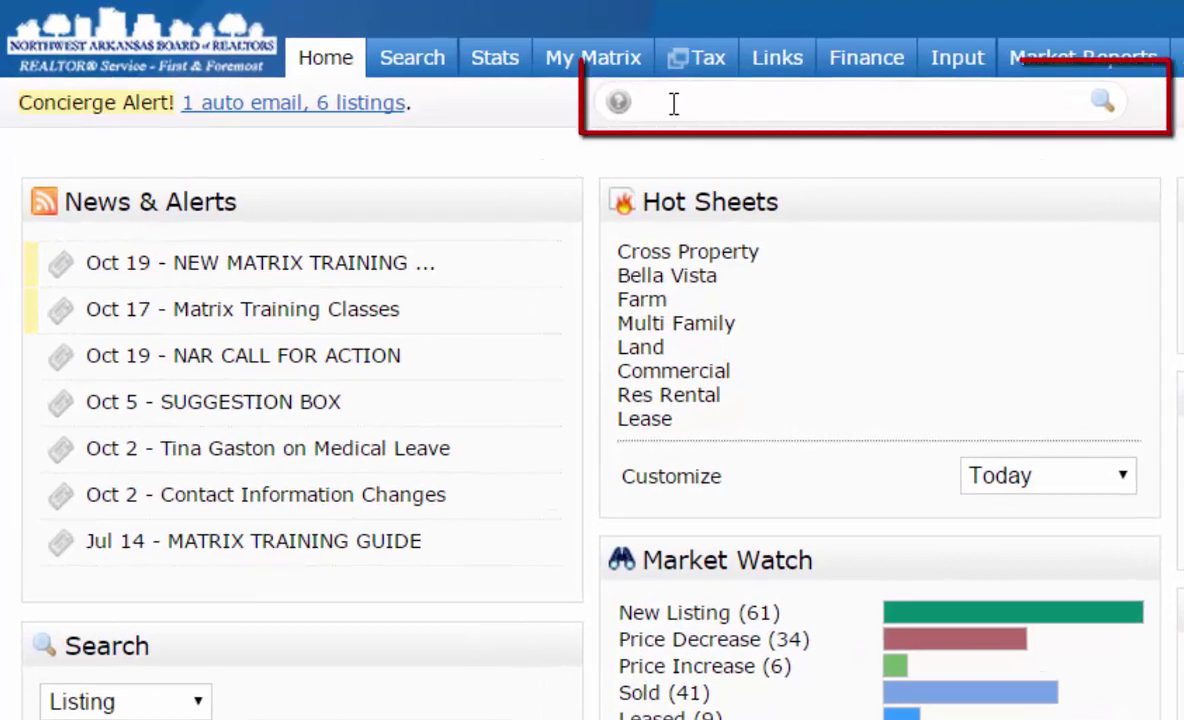
- Search the speed bar for MLS numbers 1000123 and 1000245 together, then clear the box
left_click(673, 102)
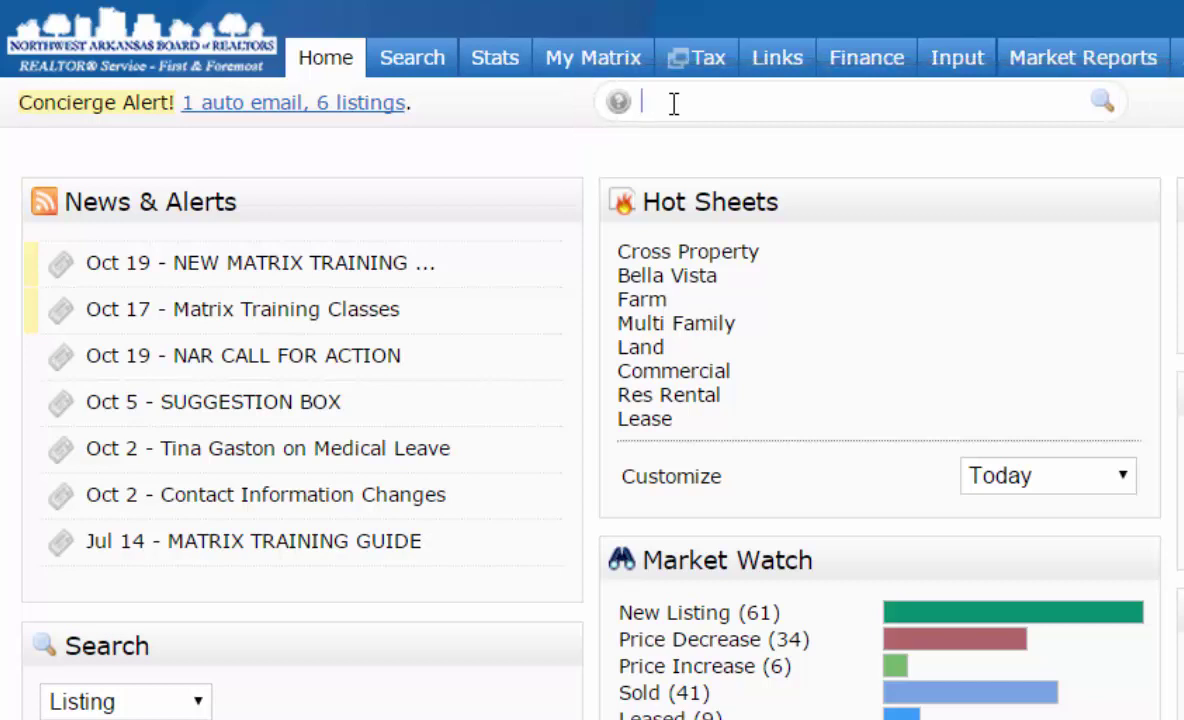
type("1000123")
key("Return")
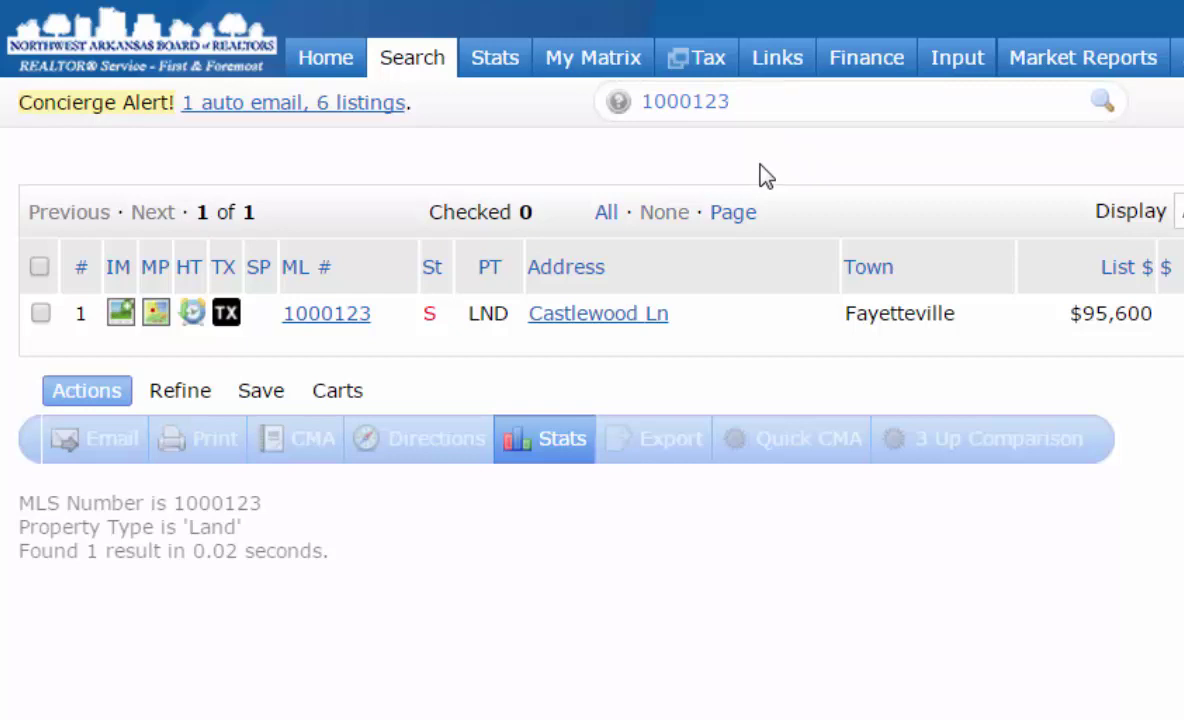
type("1000245")
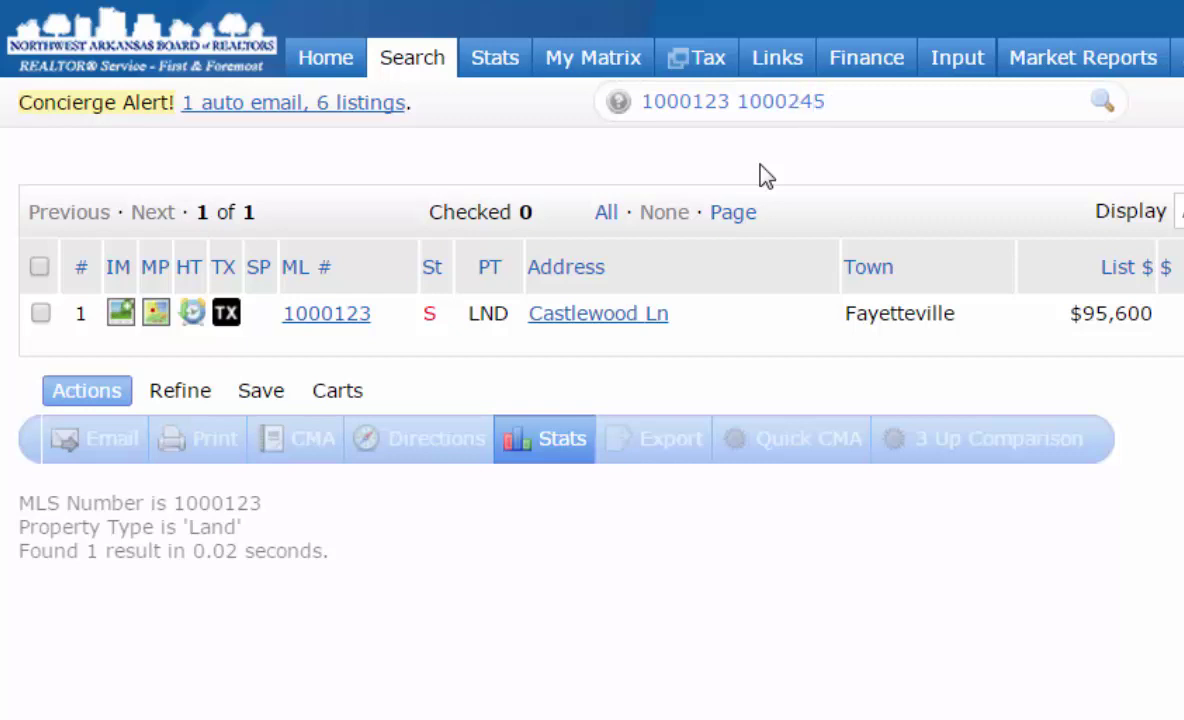
key("Return")
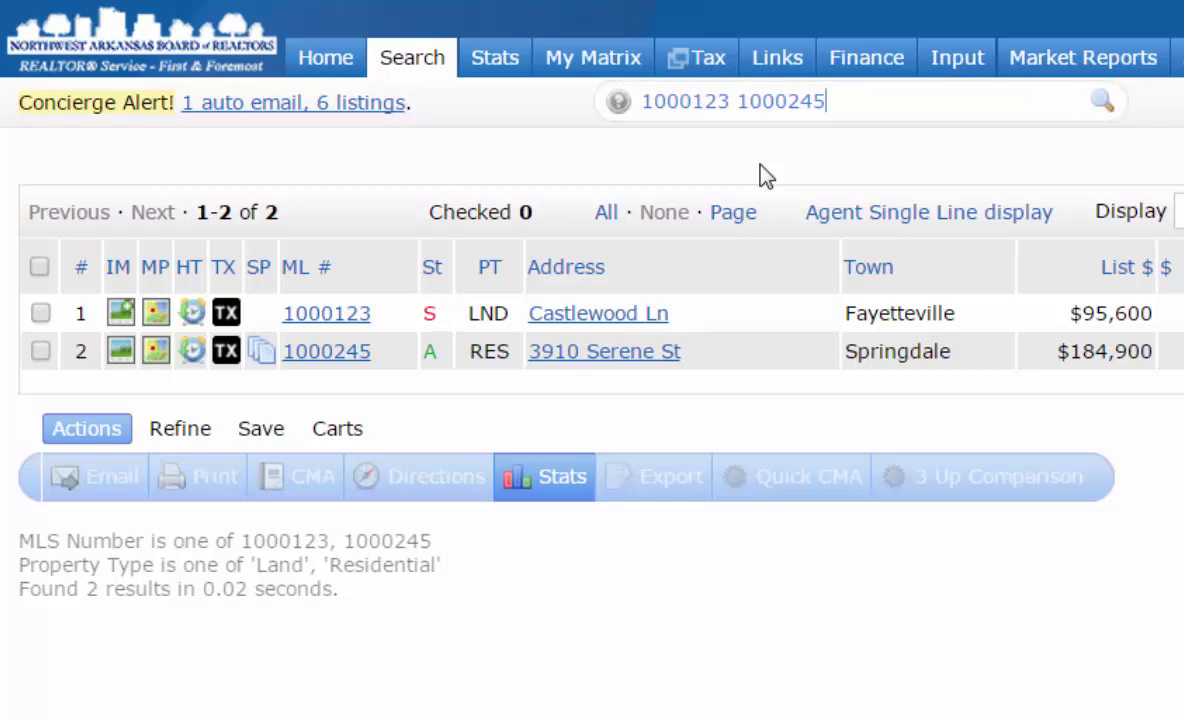
key("BackSpace")
key("BackSpace")
key("BackSpace")
key("BackSpace")
key("BackSpace")
key("BackSpace")
key("BackSpace")
key("BackSpace")
key("BackSpace")
key("BackSpace")
key("BackSpace")
key("BackSpace")
key("BackSpace")
key("BackSpace")
key("BackSpace")
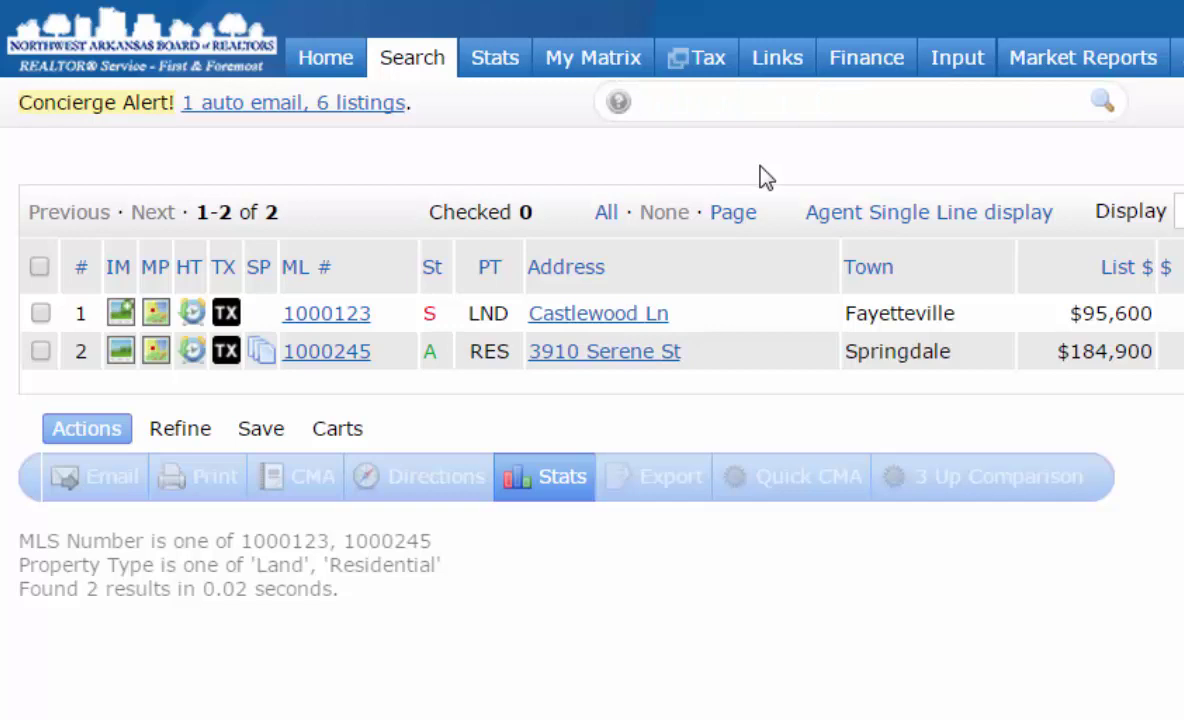
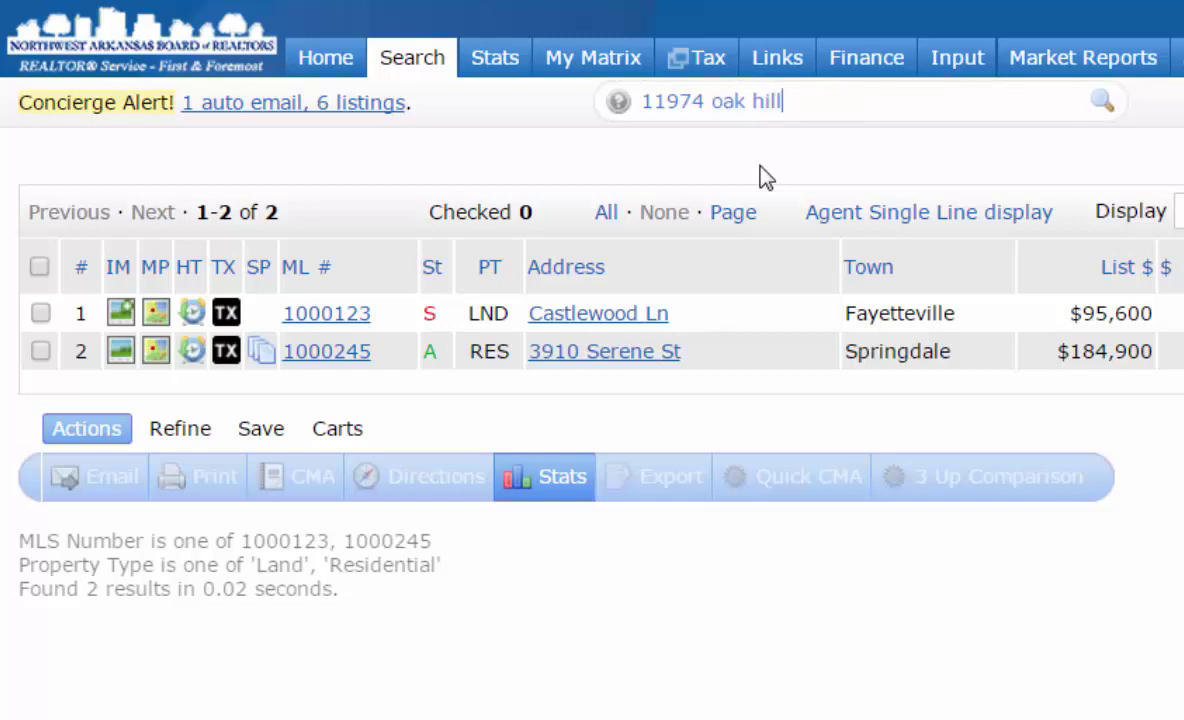
key("Return")
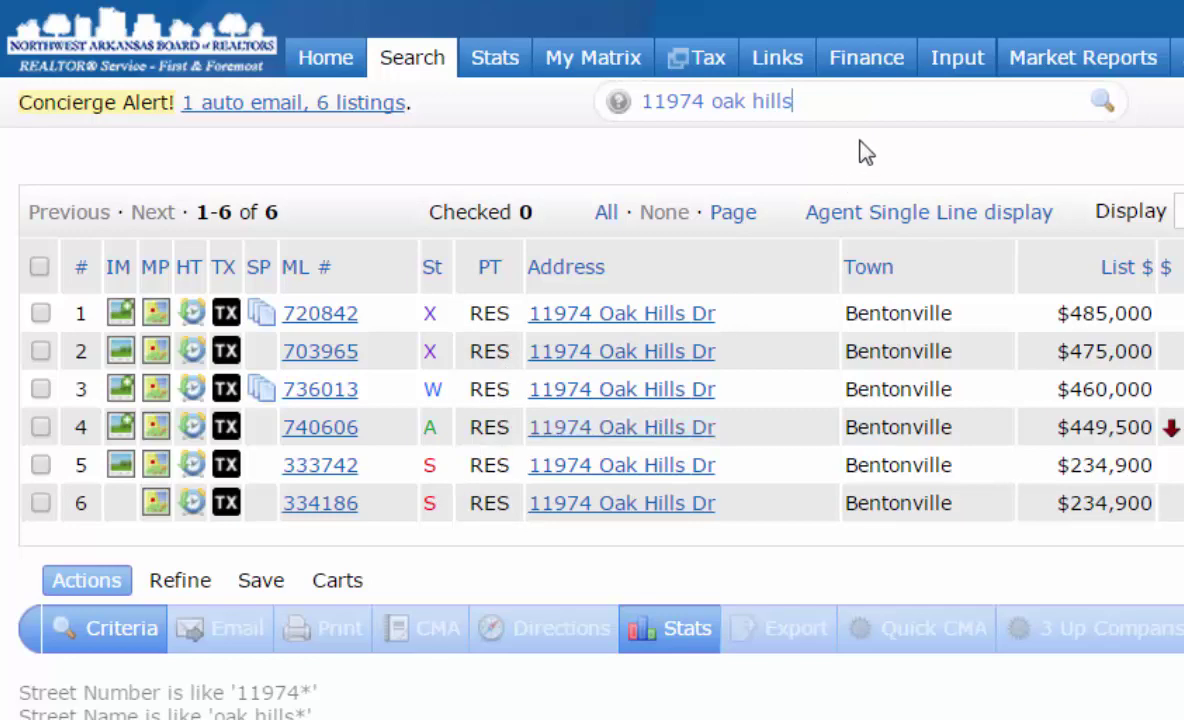
key("BackSpace")
key("BackSpace")
key("BackSpace")
key("BackSpace")
key("BackSpace")
key("BackSpace")
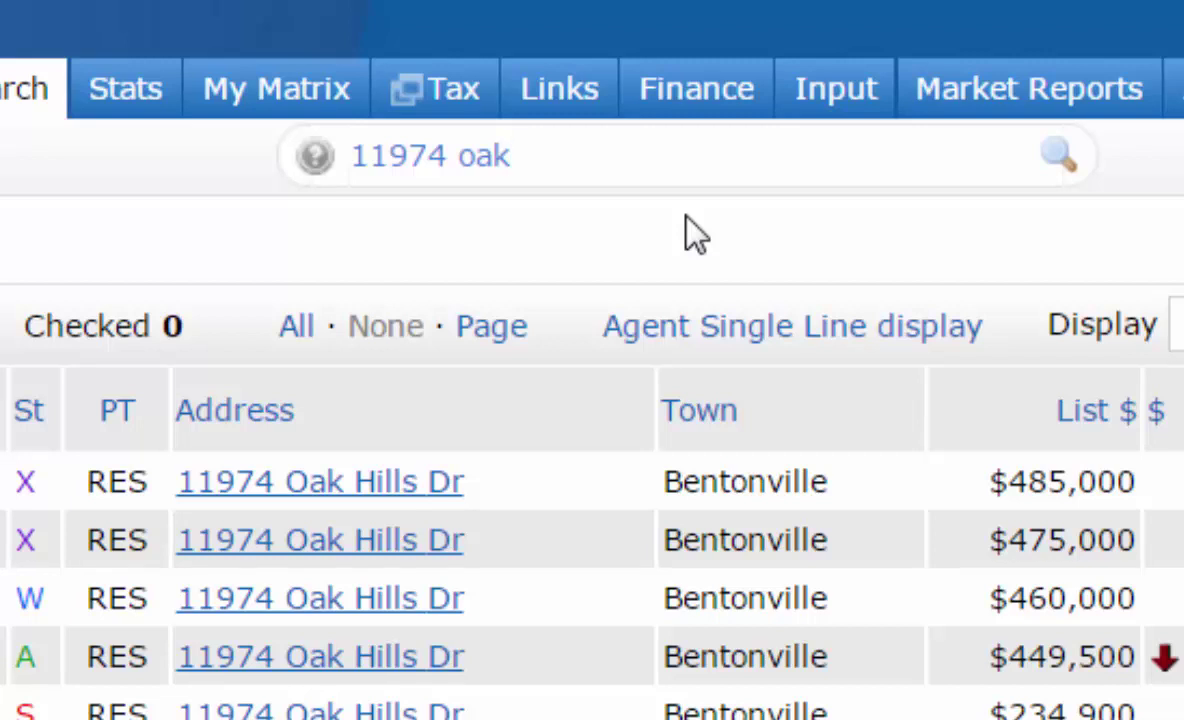
type("*")
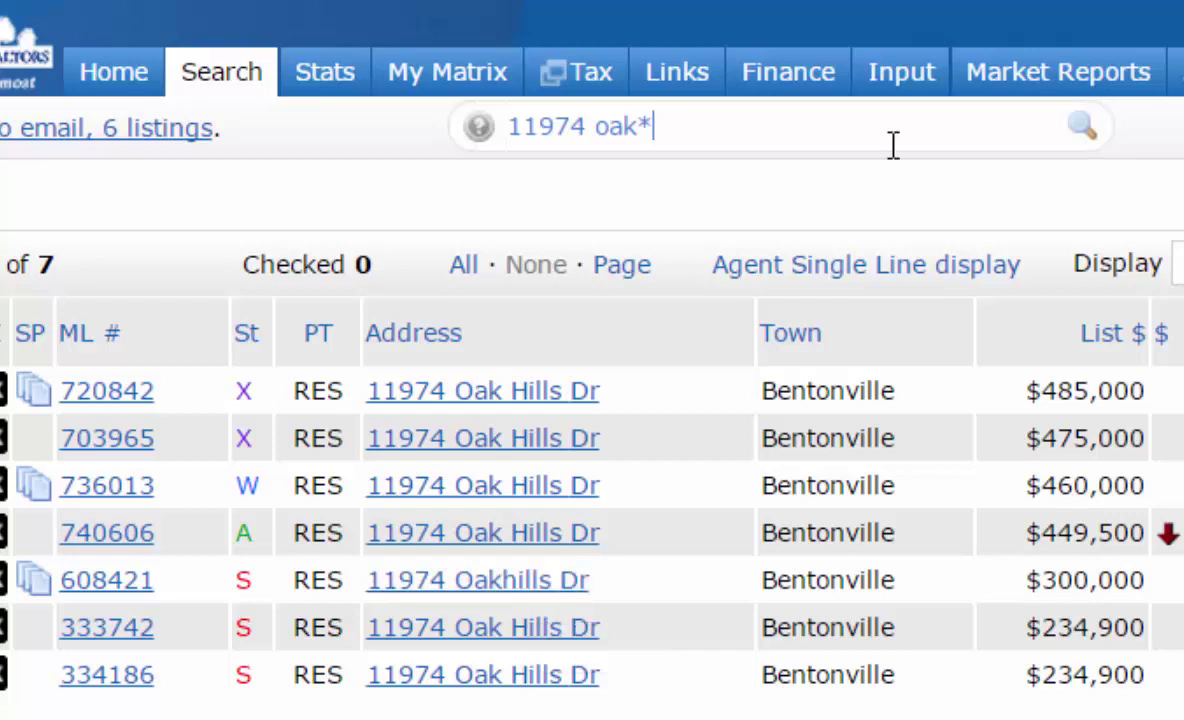
key("BackSpace")
key("BackSpace")
key("BackSpace")
key("BackSpace")
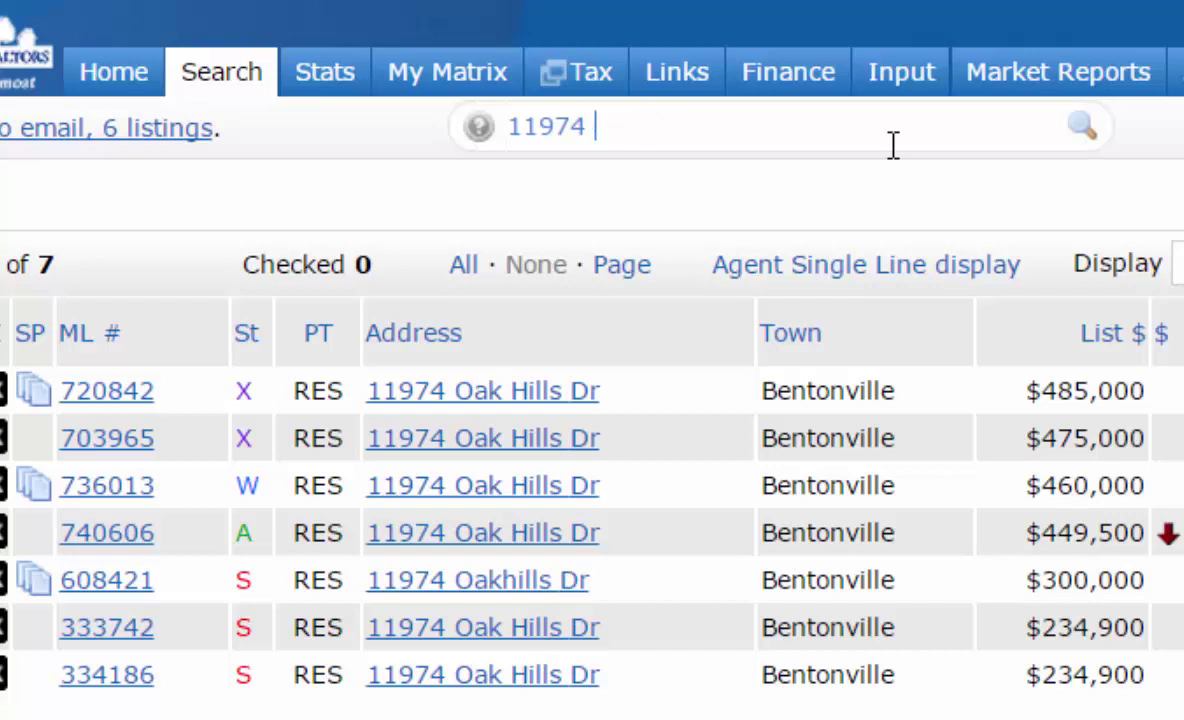
type("*oak")
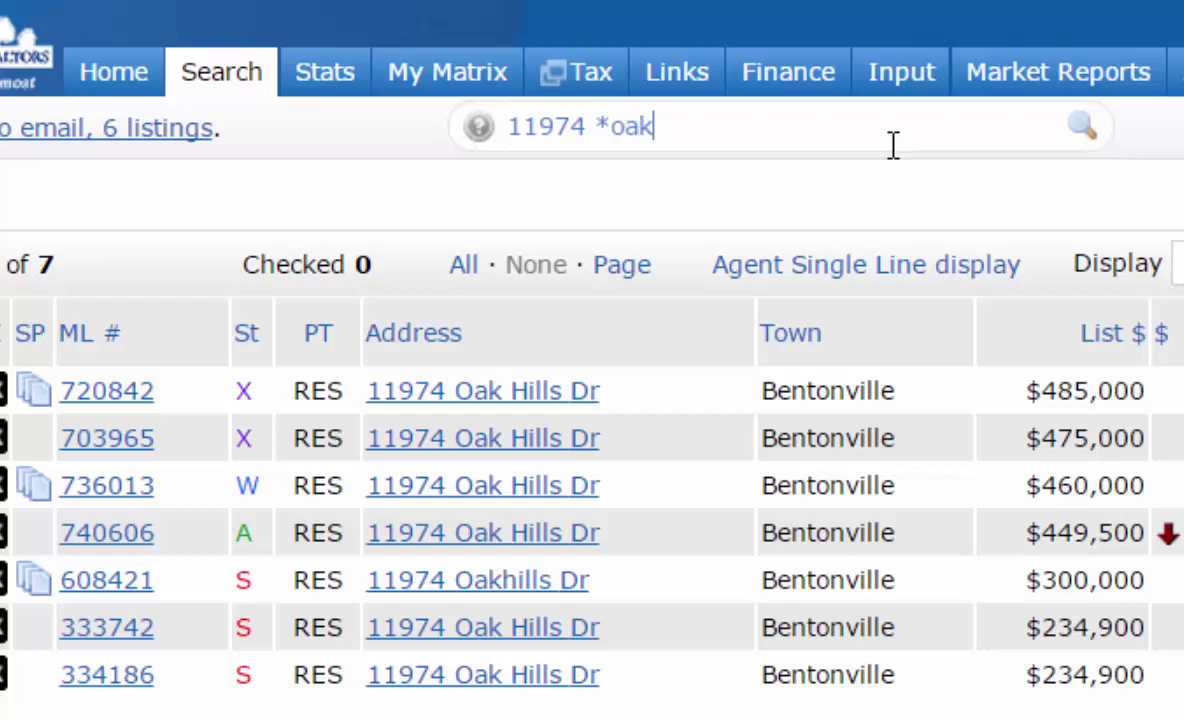
key("Return")
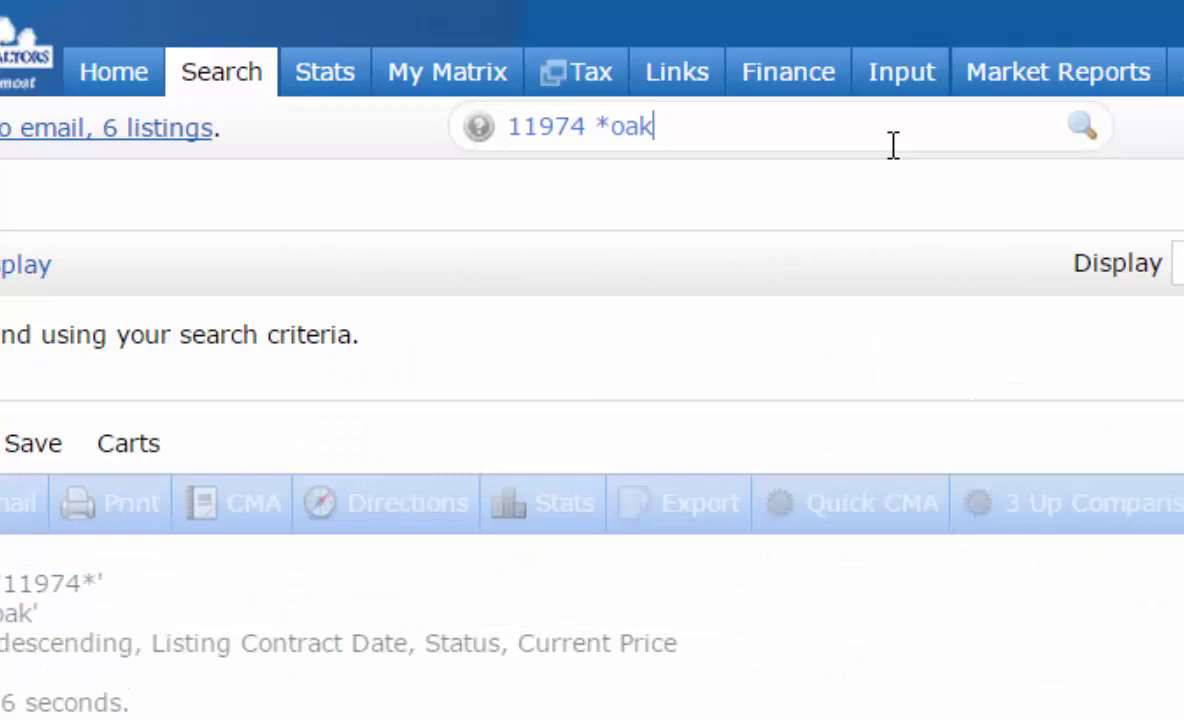
key("BackSpace")
key("BackSpace")
key("BackSpace")
key("BackSpace")
key("BackSpace")
key("BackSpace")
key("BackSpace")
key("BackSpace")
key("BackSpace")
key("BackSpace")
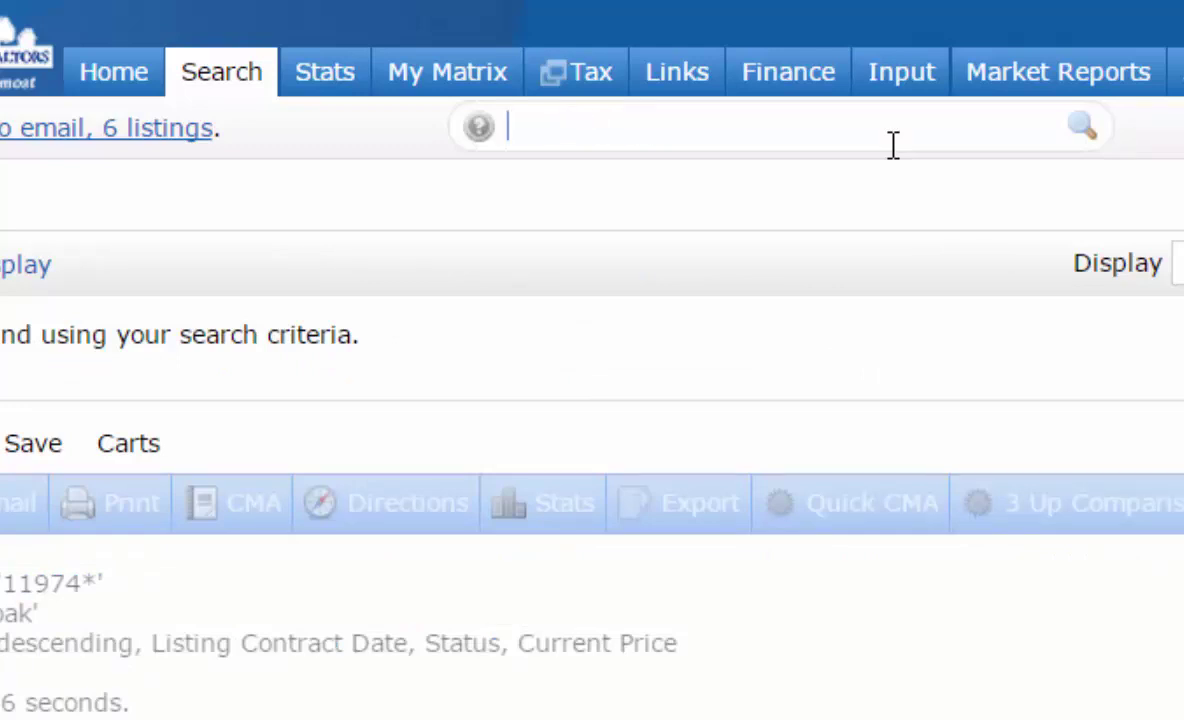
- Search 'oak hills' for 48 listings, then add 'a' to keep the one active listing
type("oak hills")
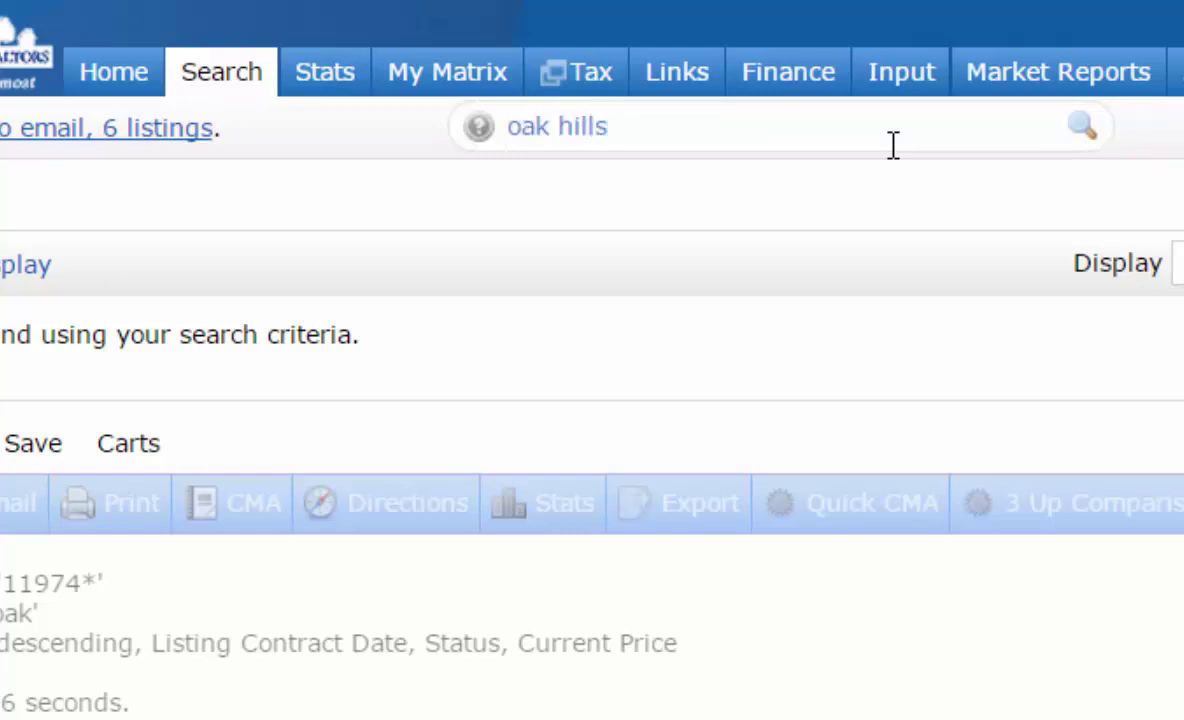
key("Return")
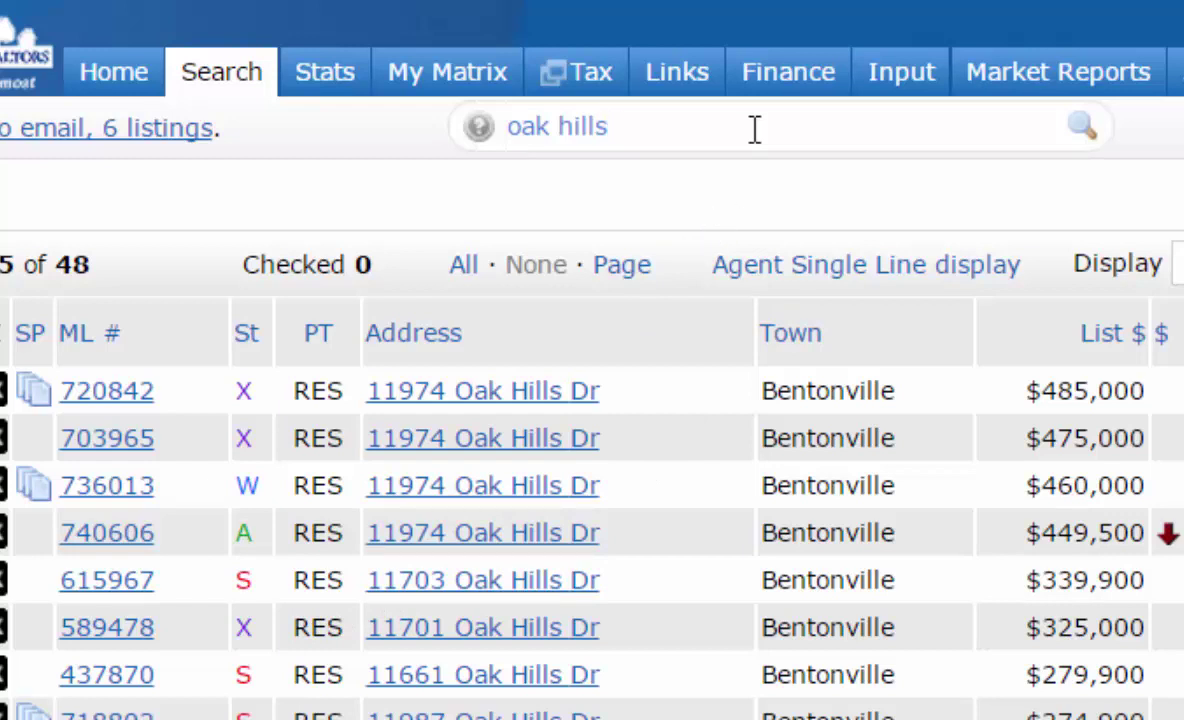
type("a")
key("Return")
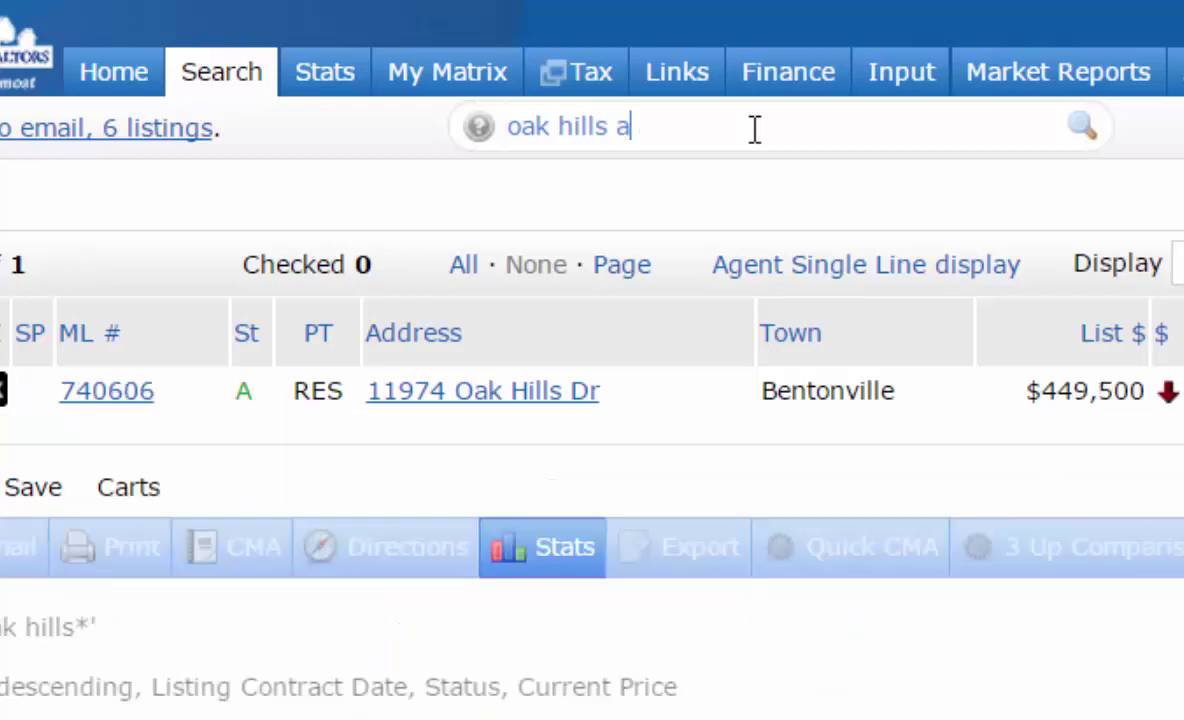
- Clear the query, bring up recent searches, and enter '*oak*'
key("BackSpace")
key("BackSpace")
key("BackSpace")
key("BackSpace")
key("BackSpace")
key("BackSpace")
key("BackSpace")
key("BackSpace")
key("BackSpace")
key("BackSpace")
key("BackSpace")
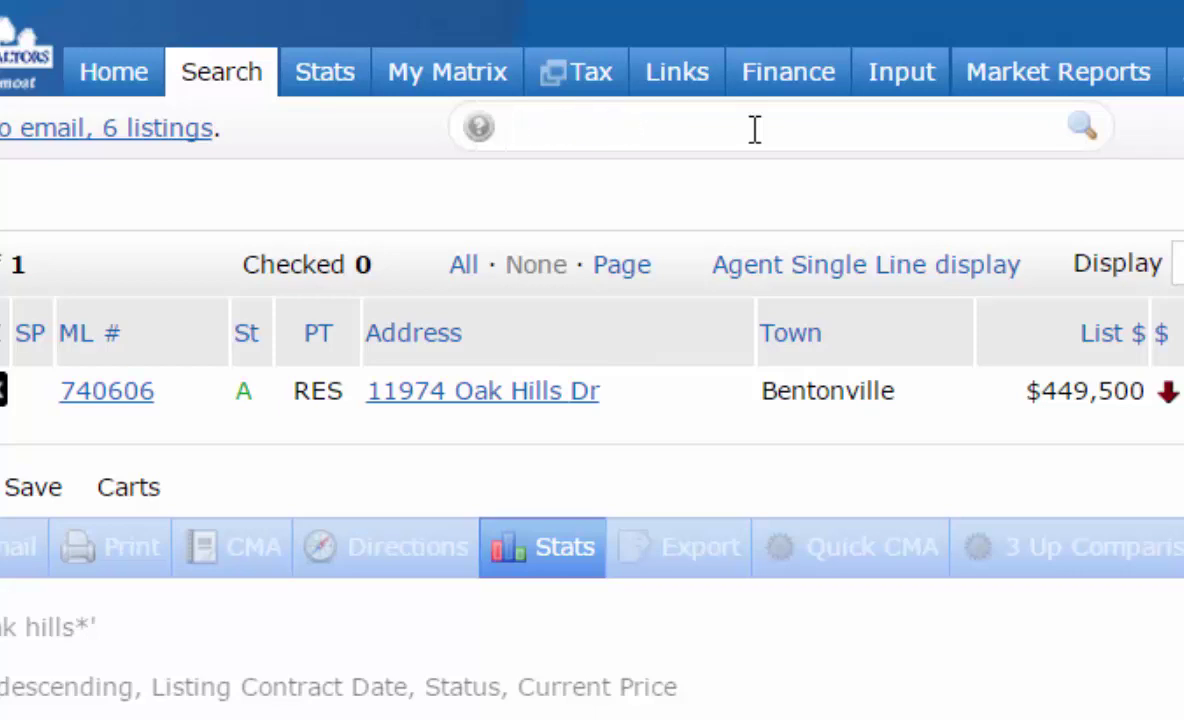
left_click(755, 129)
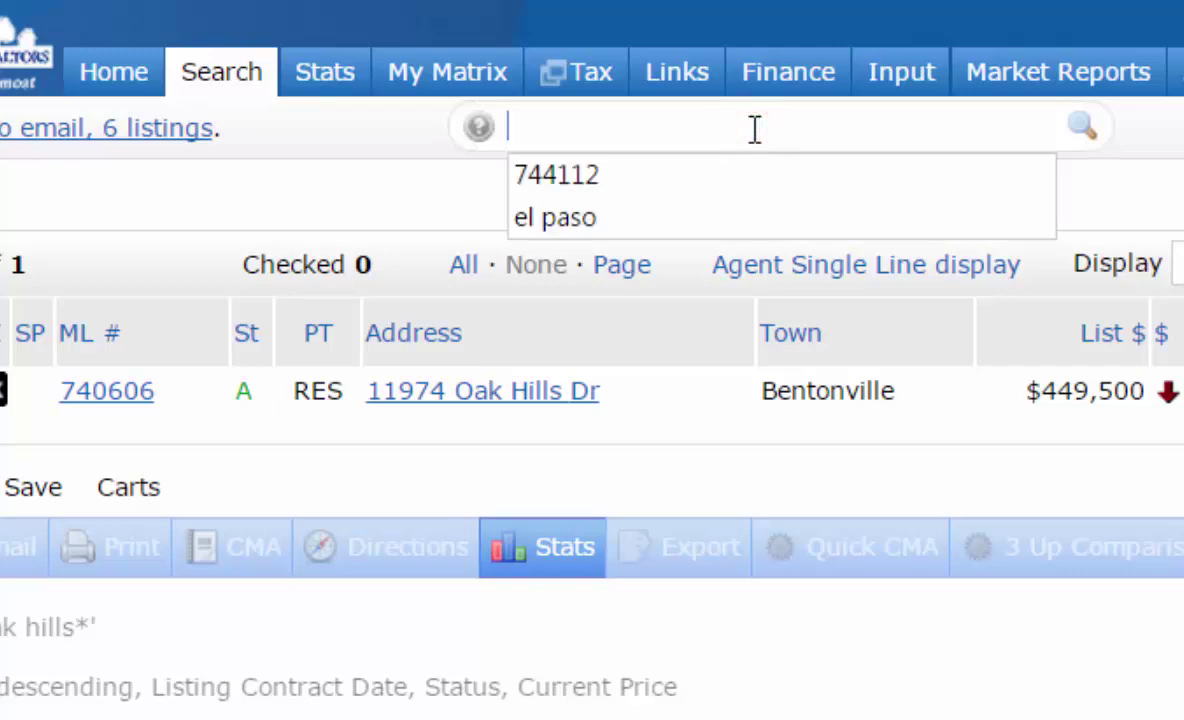
type("*oak")
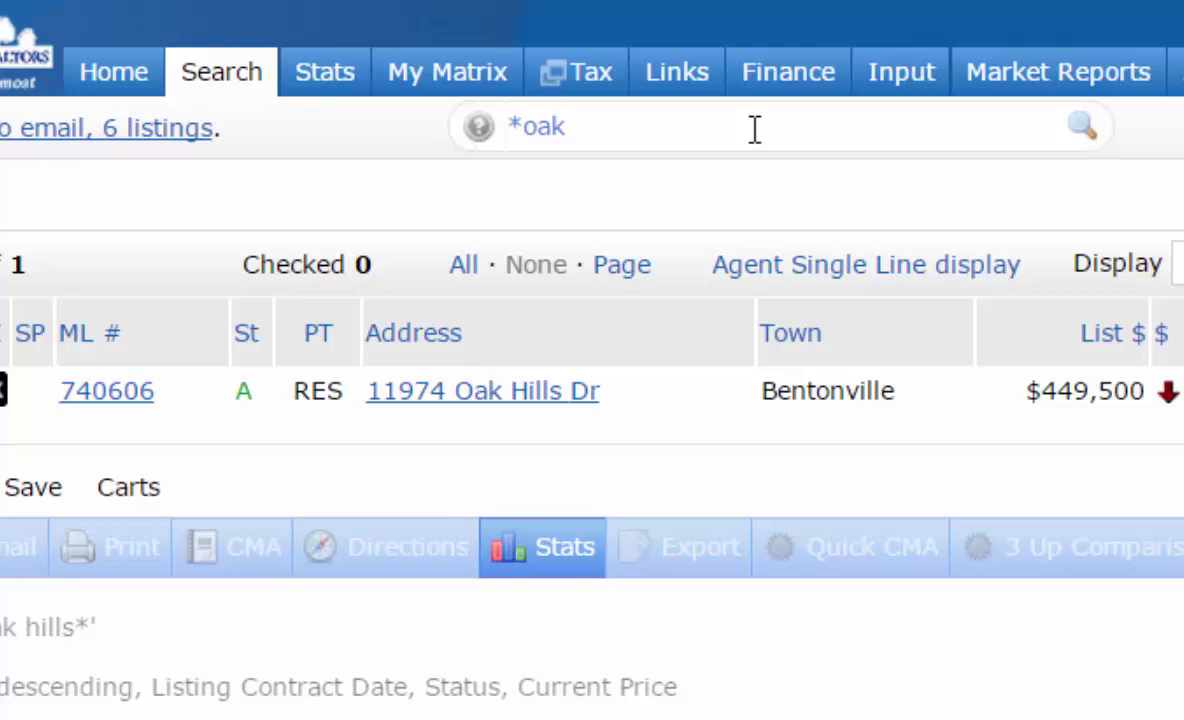
type("*")
- Run the '*oak*' search, returning 5000+ listings, and clear the query text
key("Return")
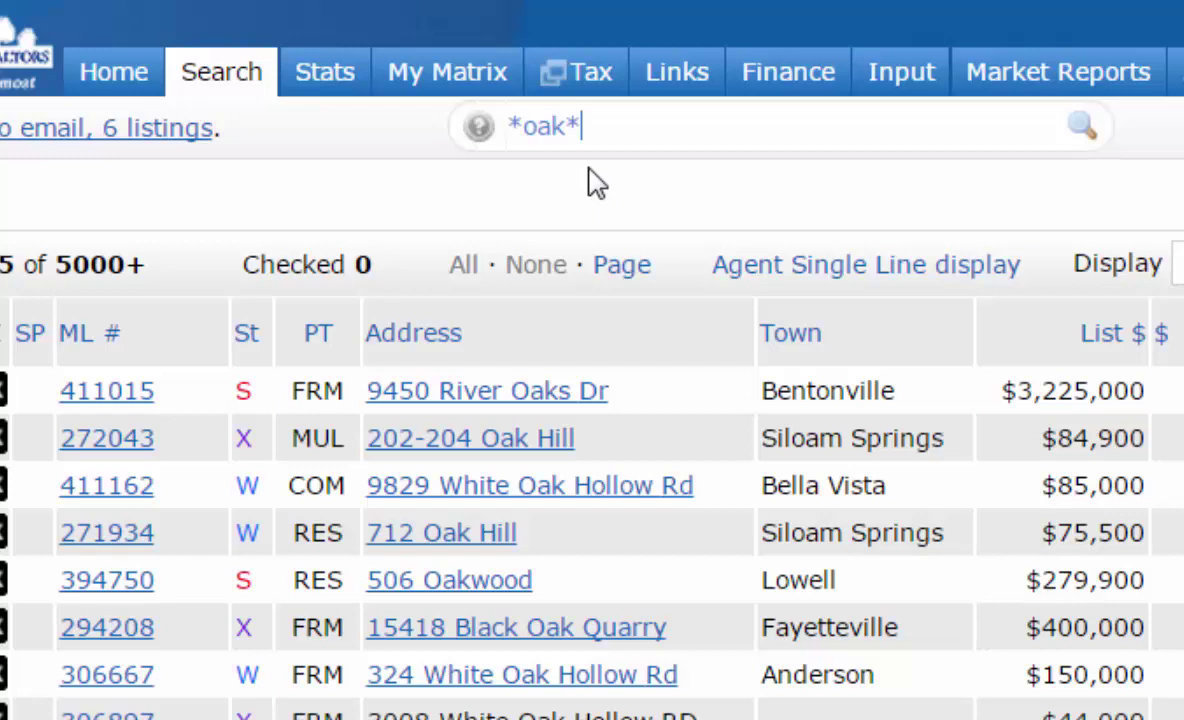
key("BackSpace")
key("BackSpace")
key("BackSpace")
key("BackSpace")
key("BackSpace")
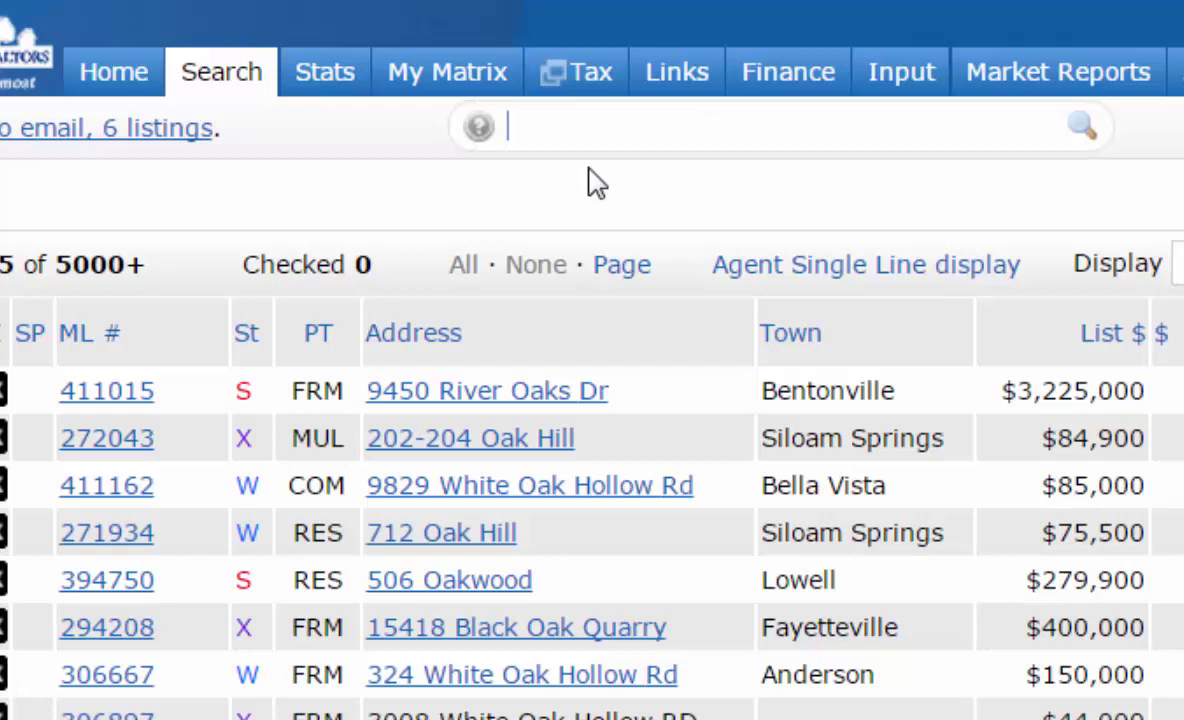
type("a res")
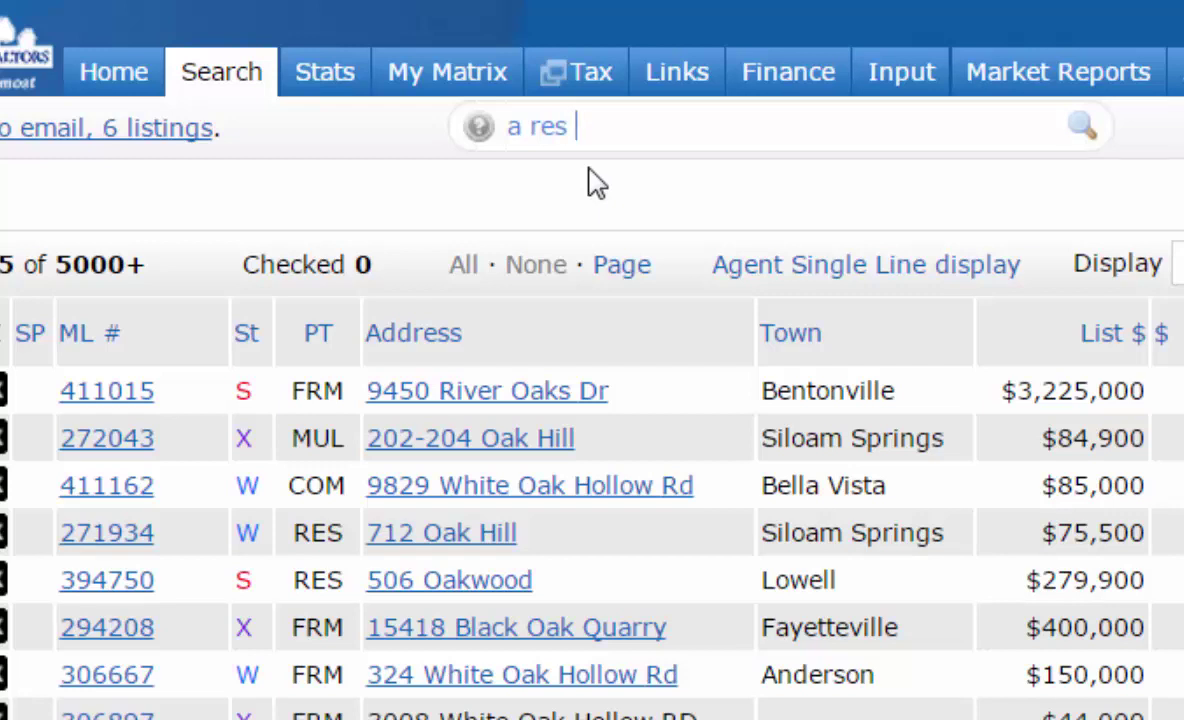
type(" $100")
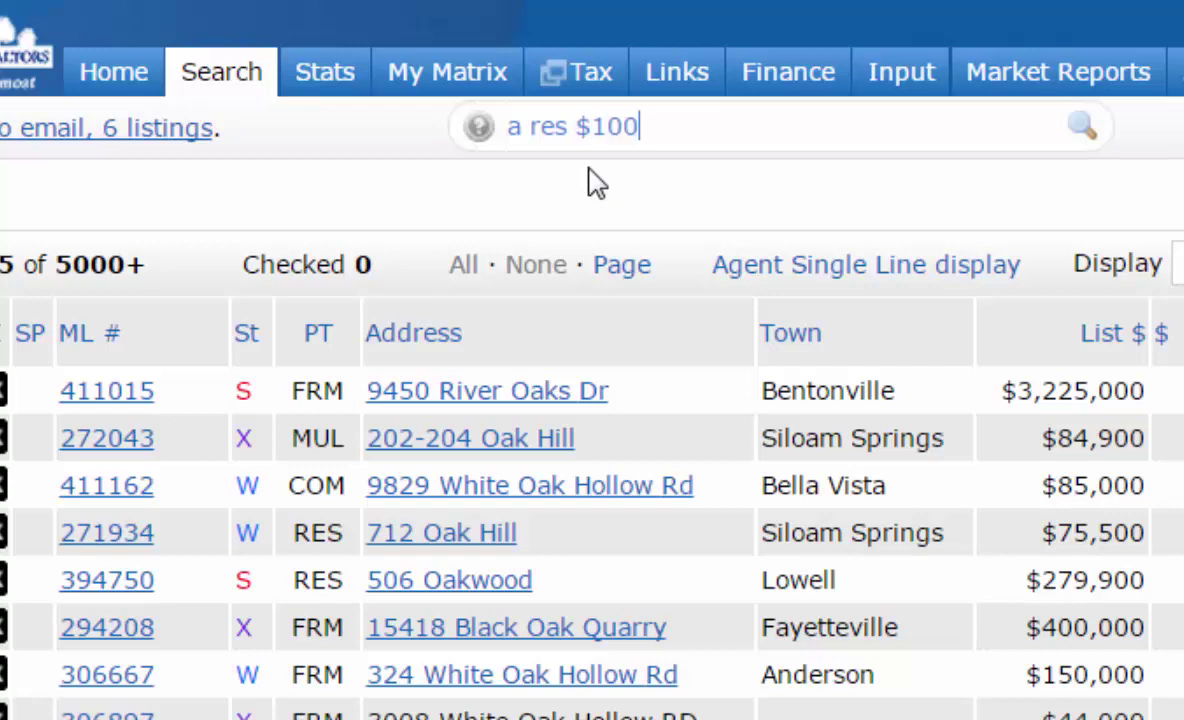
type("-")
key("BackSpace")
type("+")
key("BackSpace")
type("-200")
type("72712")
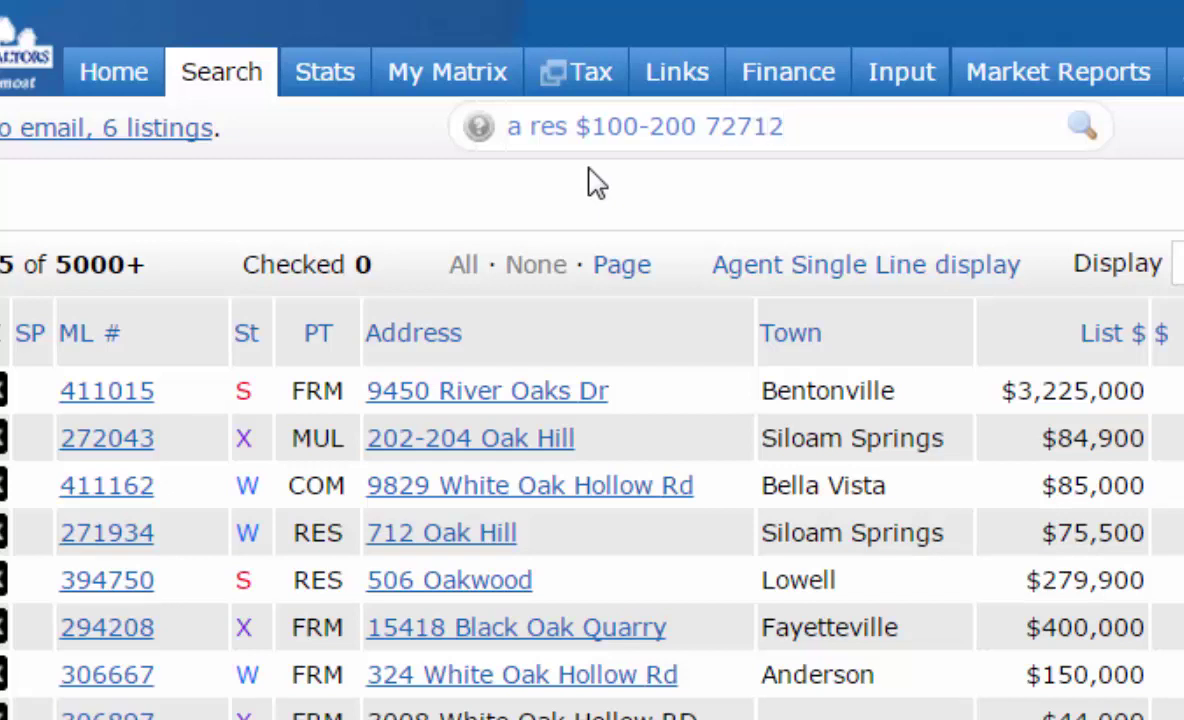
key("Return")
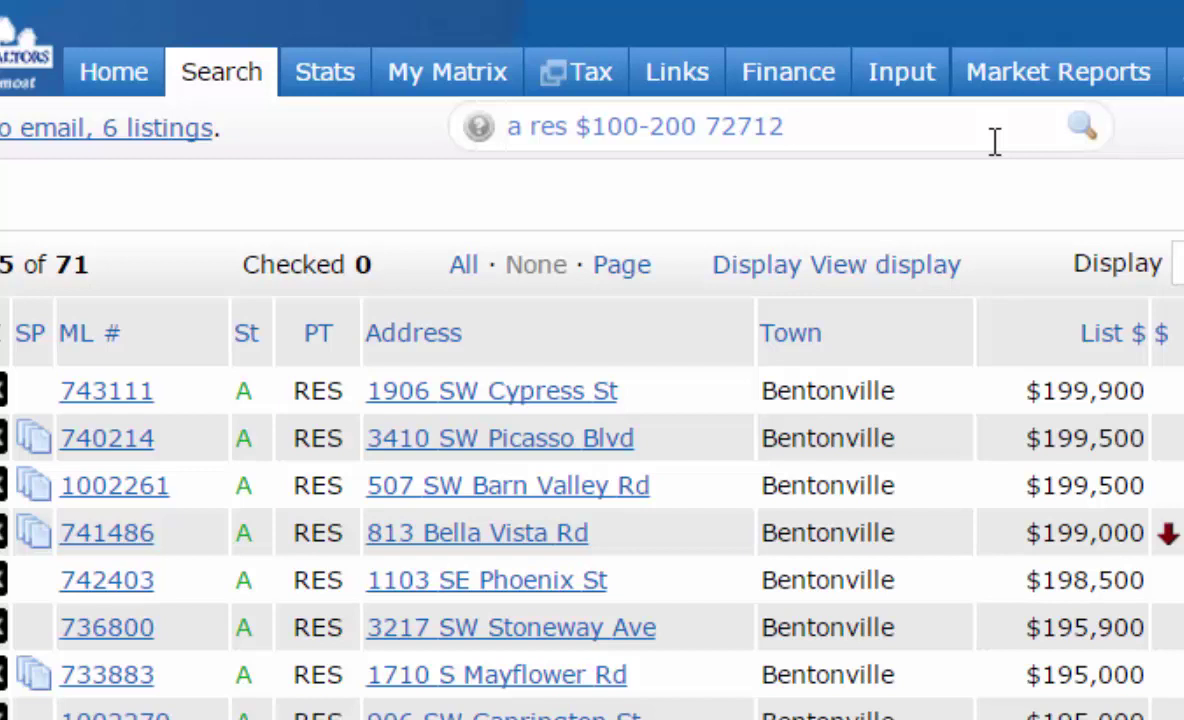
type("72756")
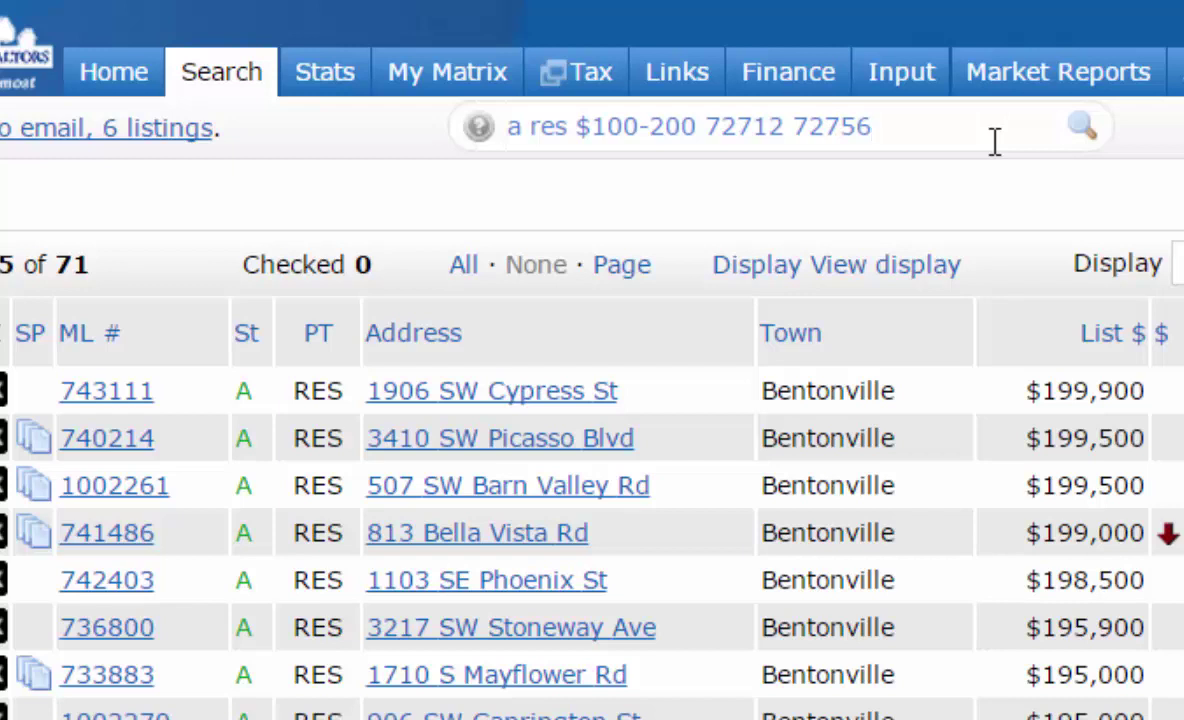
- Search zips 72712 and 72756, replace them with 'rogers' for 135 listings, then delete 'rogers'
key("Return")
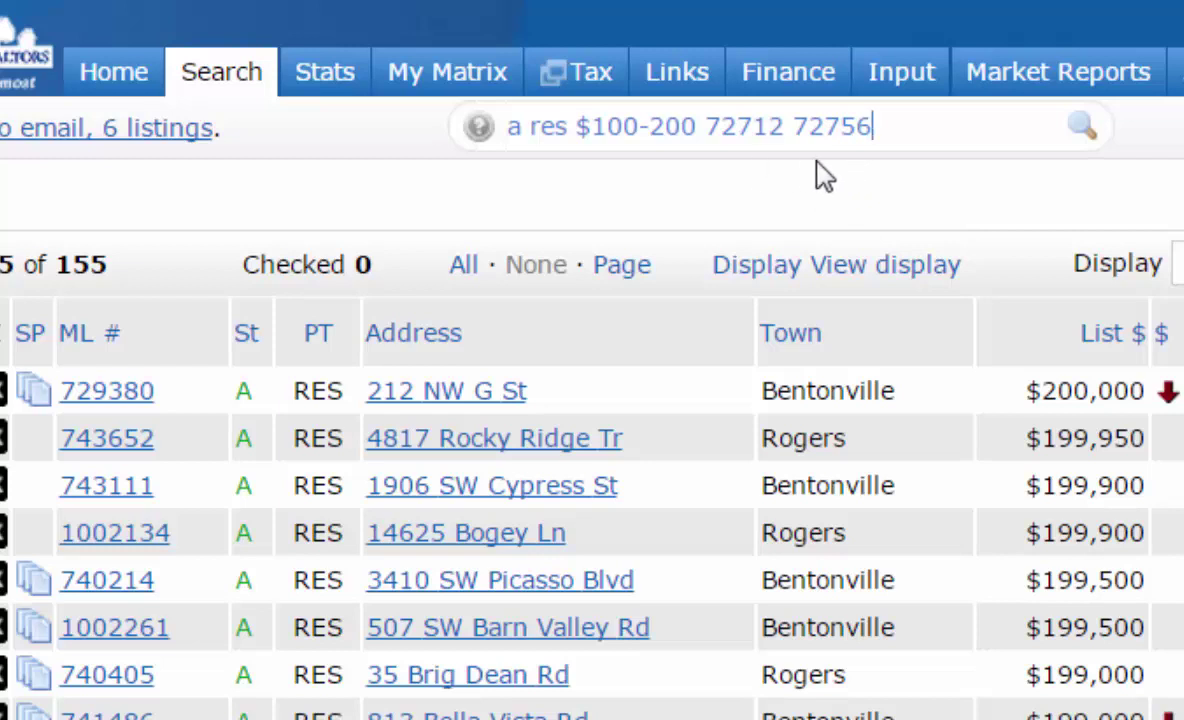
key("BackSpace")
key("BackSpace")
key("BackSpace")
key("BackSpace")
key("BackSpace")
key("BackSpace")
key("BackSpace")
key("BackSpace")
key("BackSpace")
key("BackSpace")
key("BackSpace")
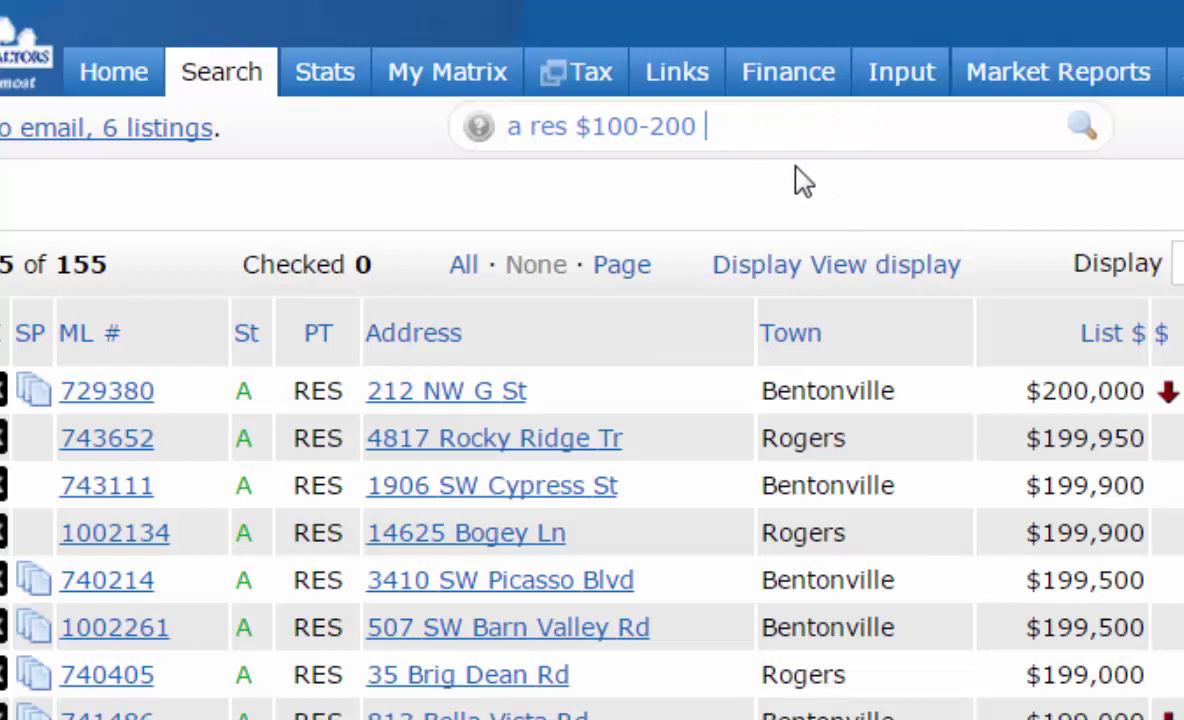
type("rogers")
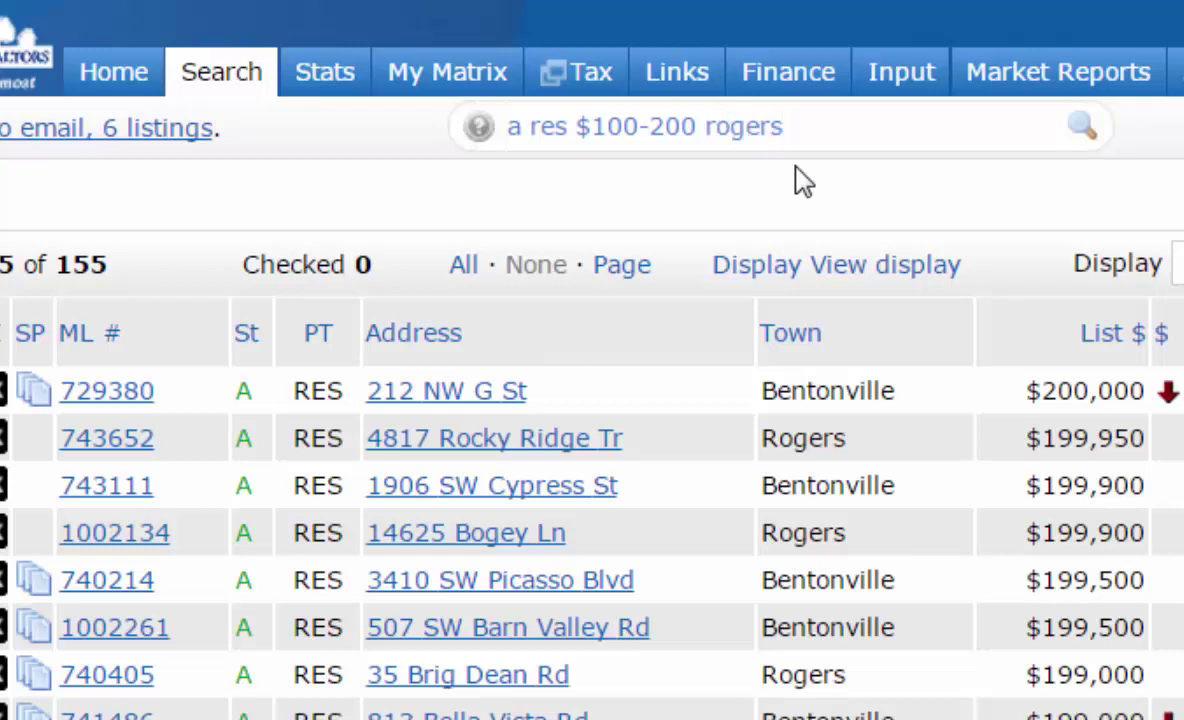
key("Return")
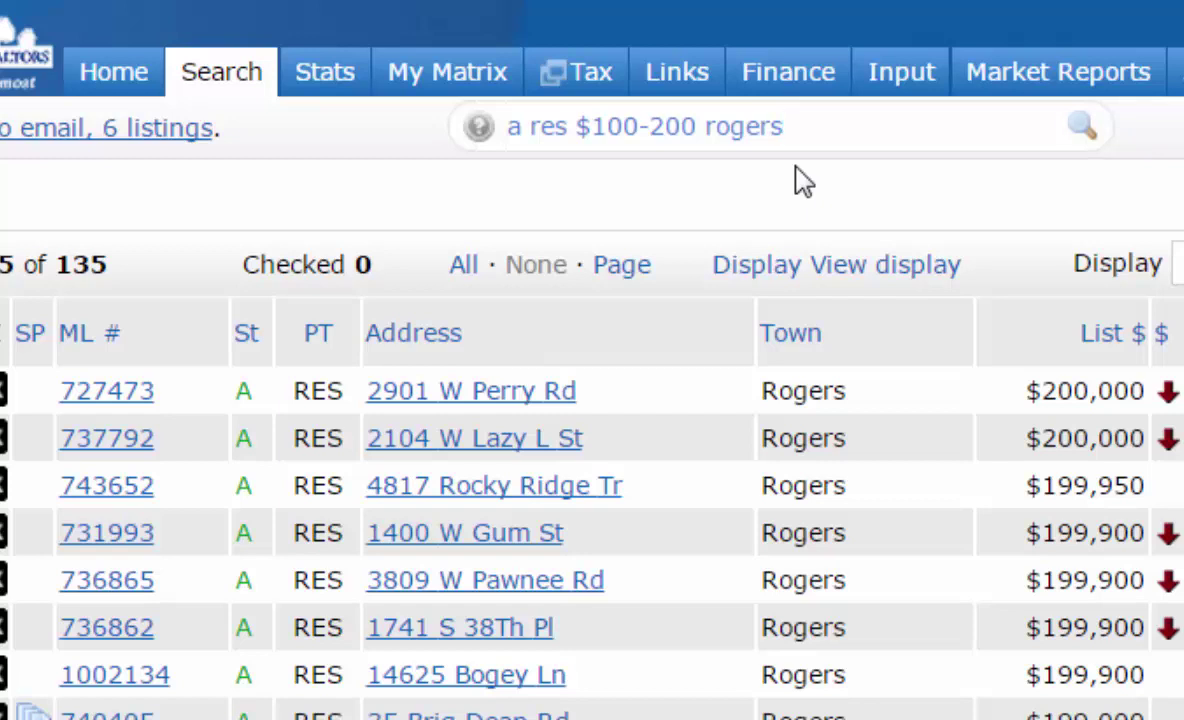
key("BackSpace")
key("BackSpace")
key("BackSpace")
key("BackSpace")
key("BackSpace")
key("BackSpace")
key("BackSpace")
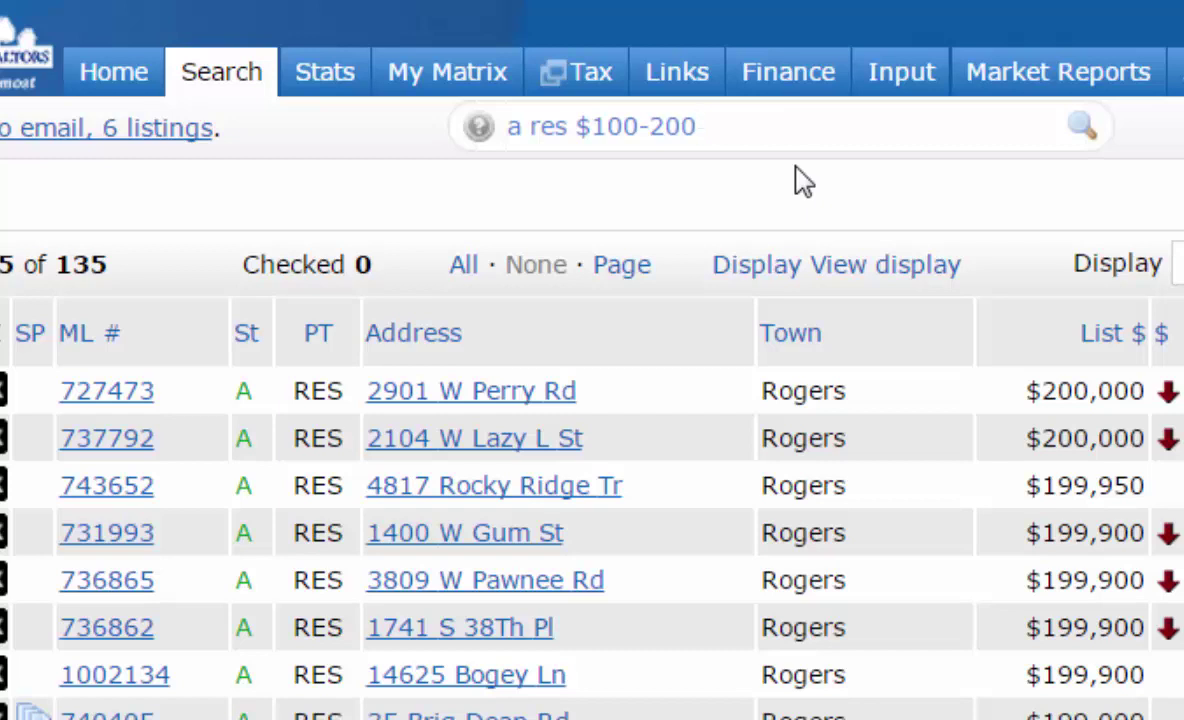
- Prefix the query with 'rogers' and append '3 2' for 3 beds and 2 baths
key("Left")
key("Left")
key("Left")
key("Left")
key("Left")
key("Left")
key("Left")
key("Left")
key("Left")
key("Left")
key("Left")
key("Left")
key("Left")
key("Left")
type("rogers")
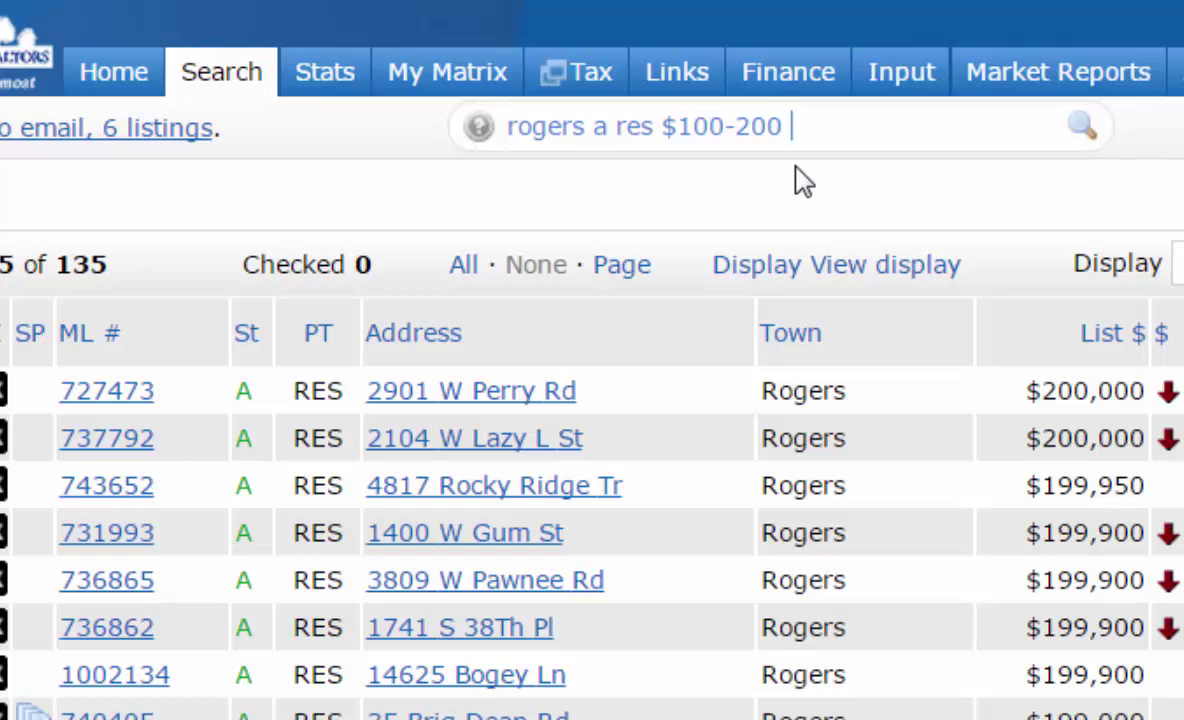
type("3 2")
key("BackSpace")
key("BackSpace")
type("2")
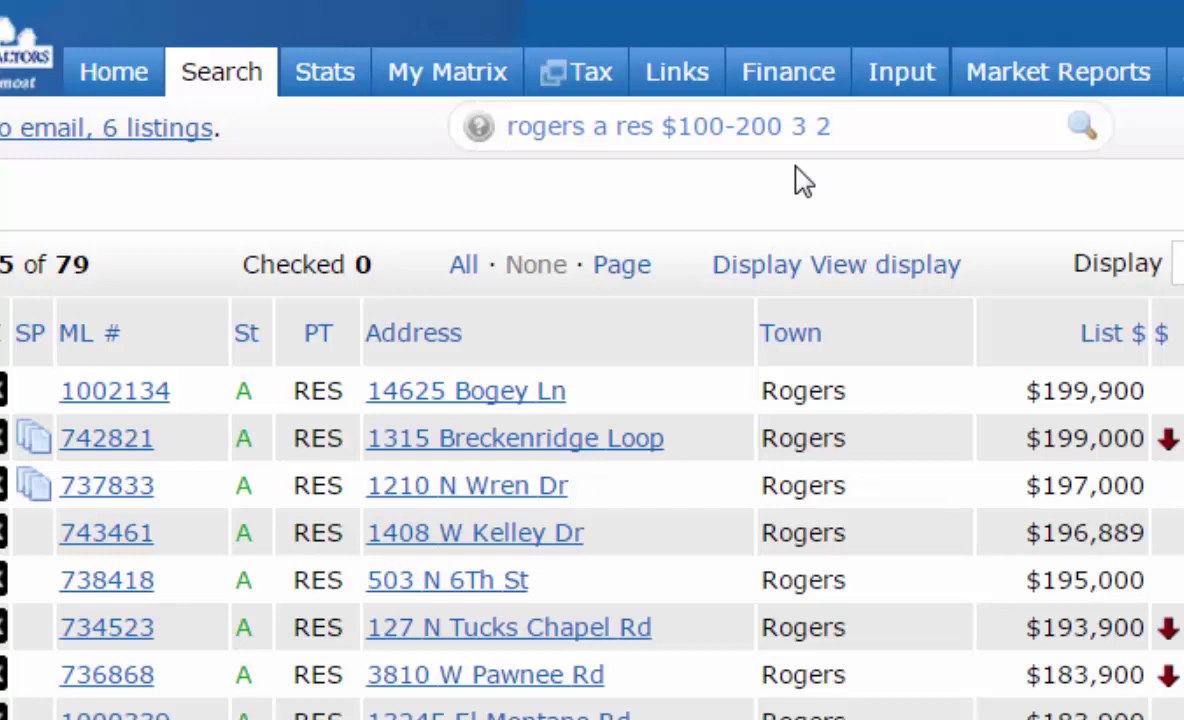
- Change the bed/bath terms to '3-4 2+' and rerun, returning 115 Rogers listings
key("BackSpace")
key("BackSpace")
type("+")
key("BackSpace")
type("-4 2+")
key("Return")
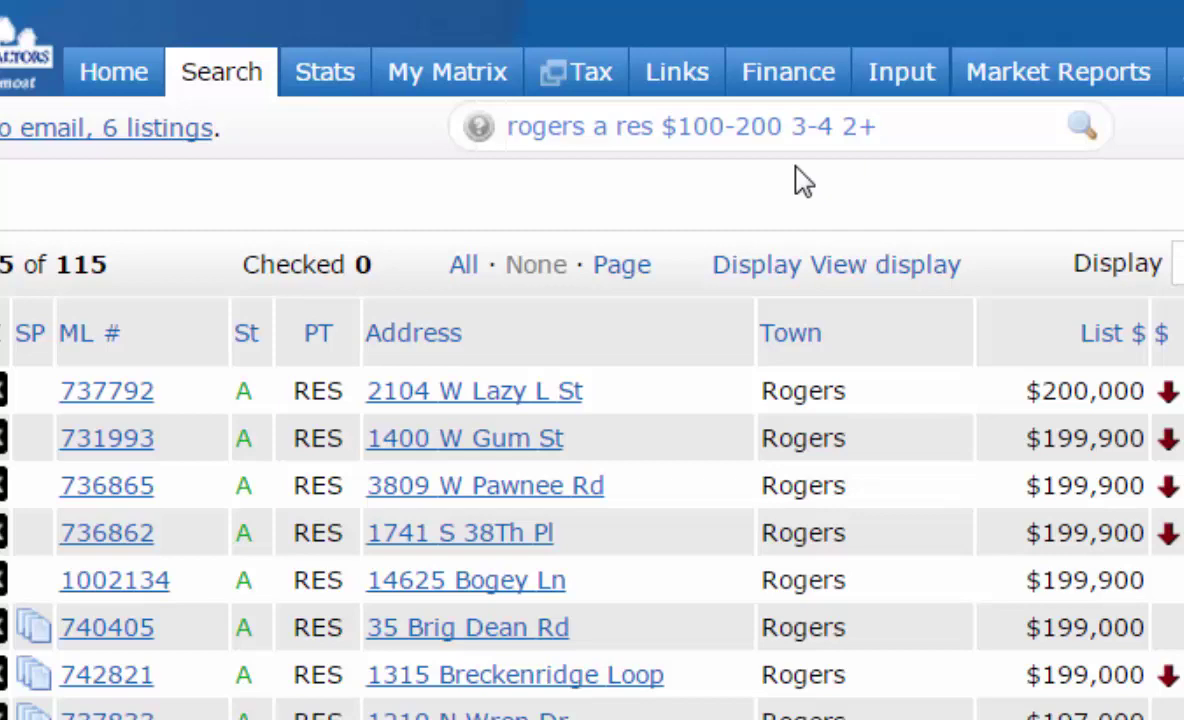
- Choose Residential from the Search menu to open the full criteria form
mouse_move(238, 90)
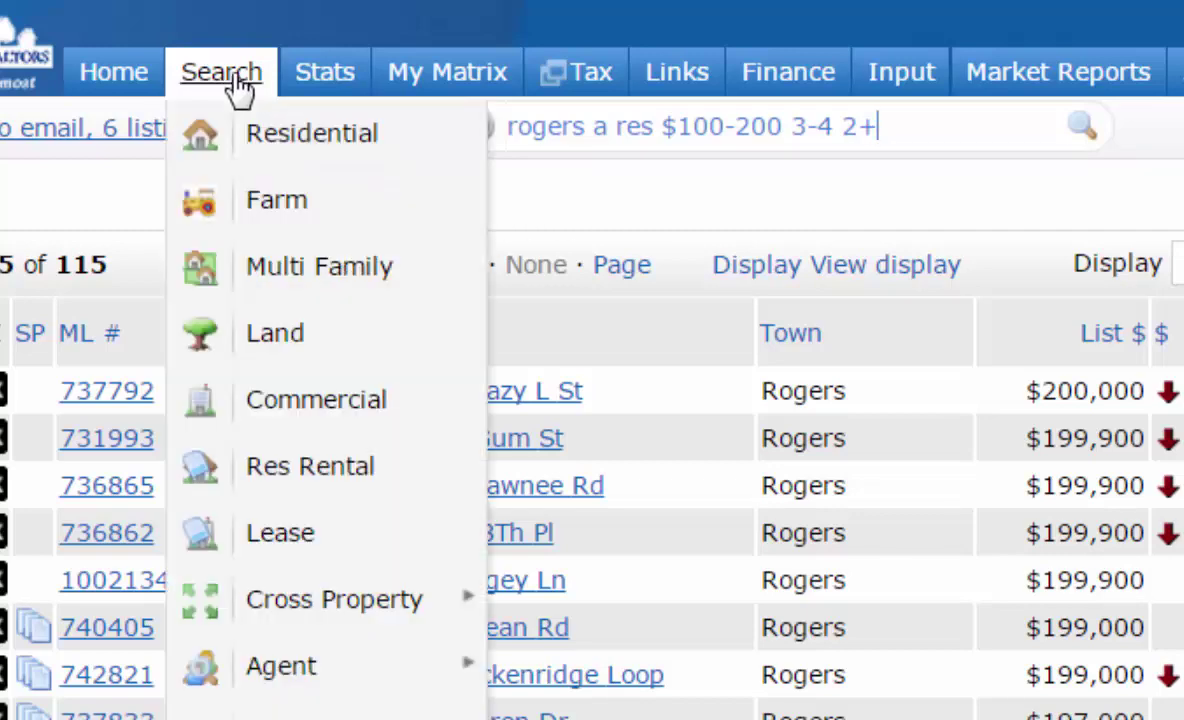
left_click(275, 130)
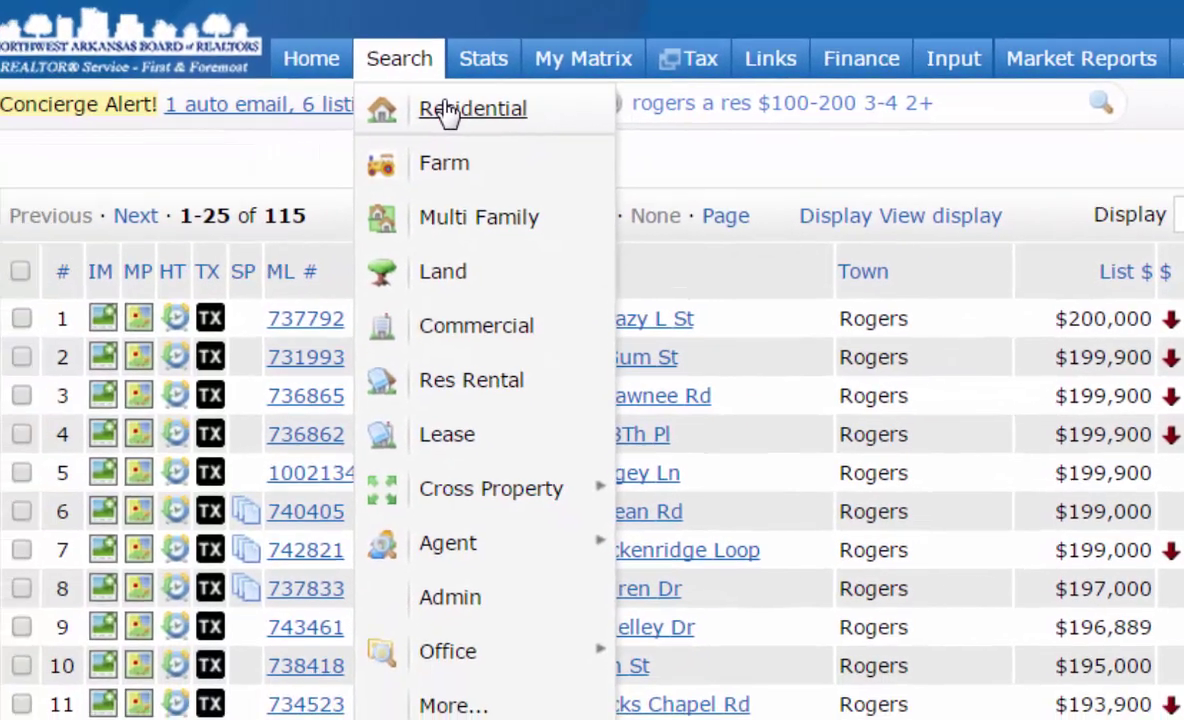